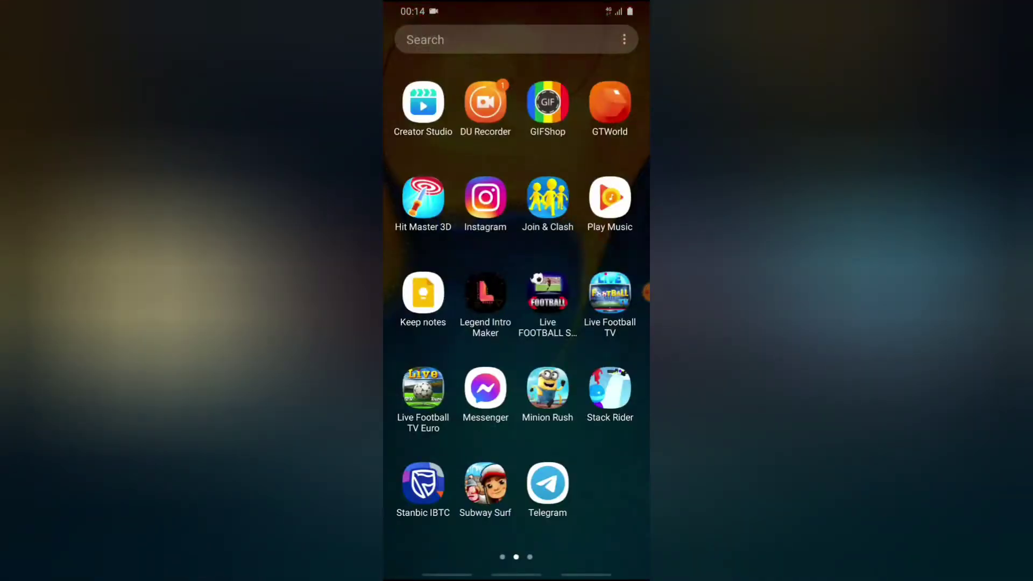
# Launch Telegram and open the Ts Tech group chat from the chat list
pyautogui.click(547, 483)
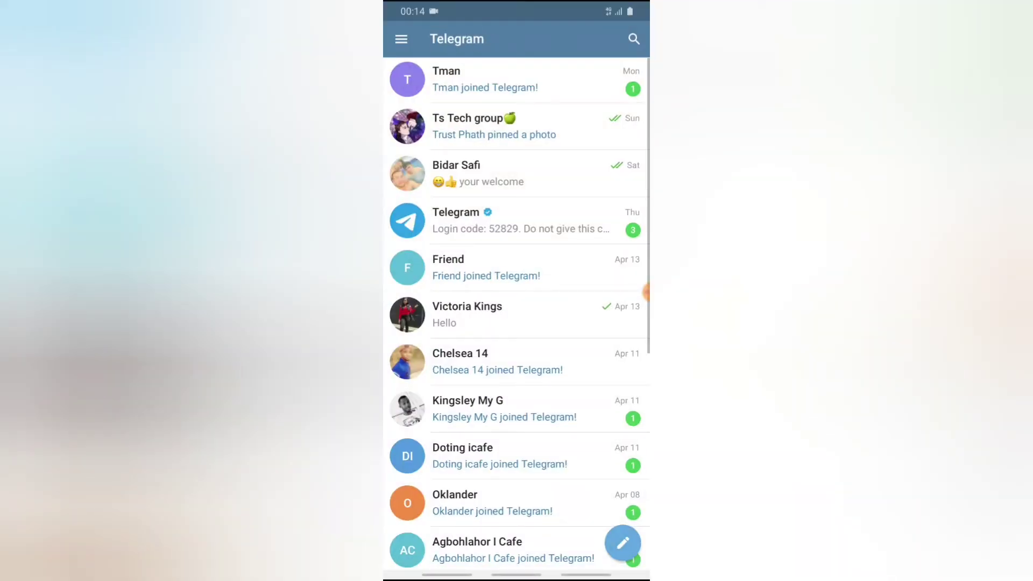
pyautogui.click(500, 126)
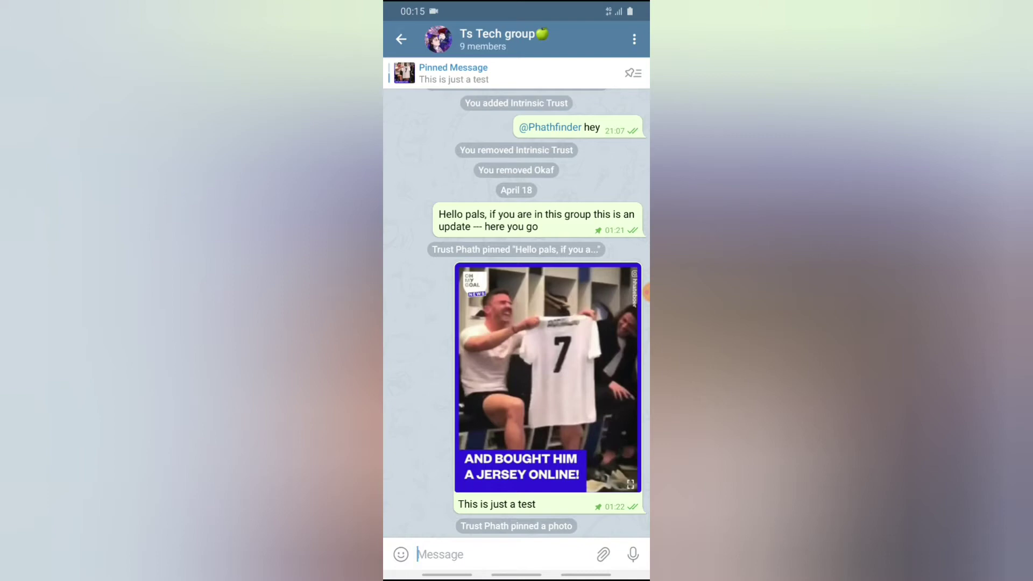
# Enter "@" in the Ts Tech message field to list group members for mentioning
pyautogui.click(500, 555)
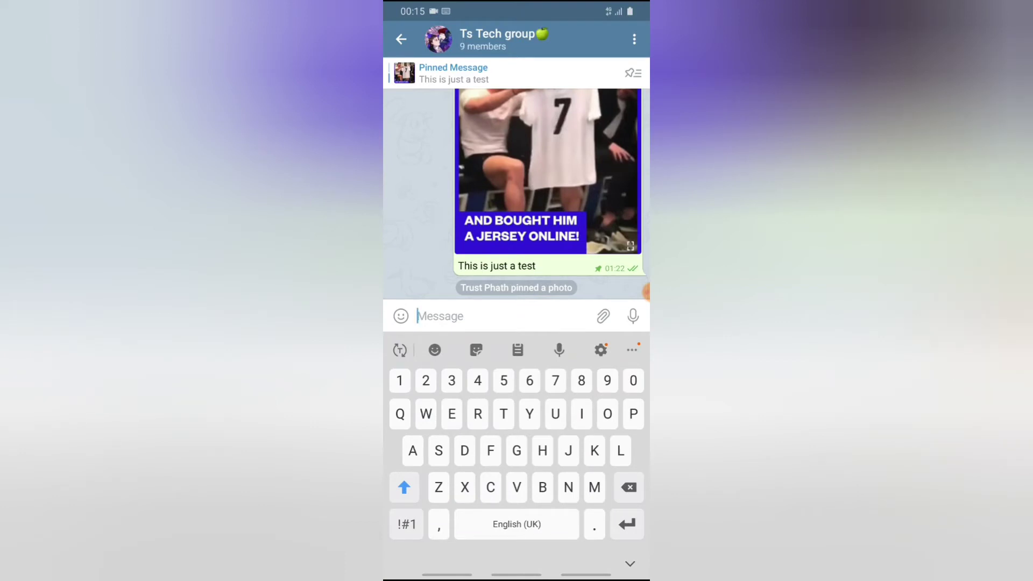
pyautogui.click(407, 524)
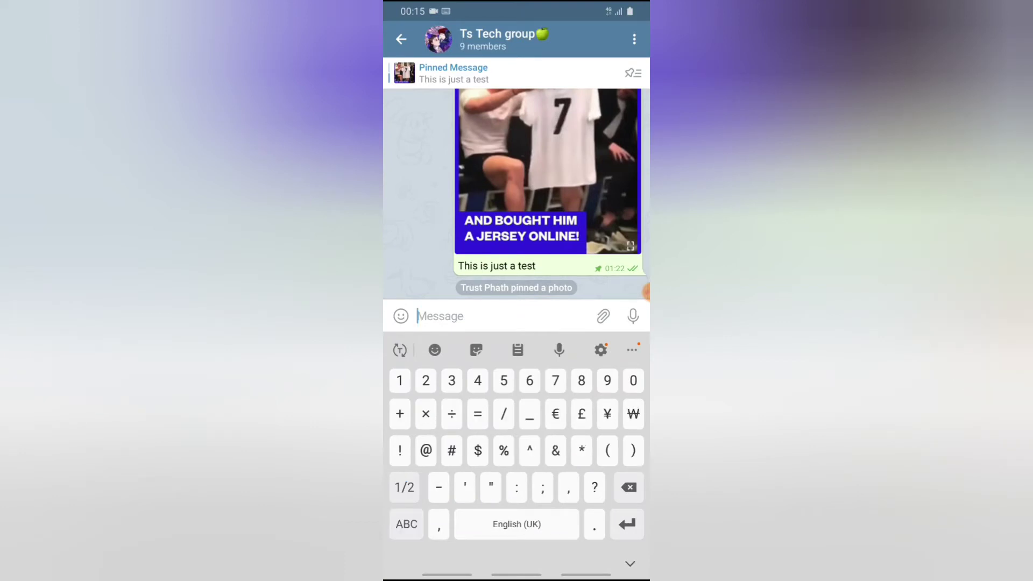
pyautogui.click(425, 449)
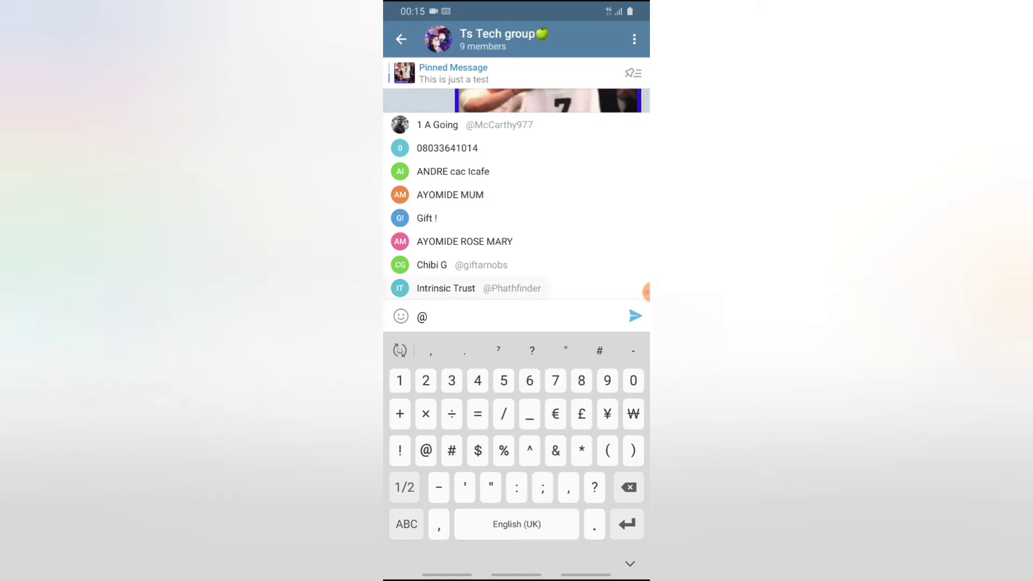
pyautogui.click(476, 288)
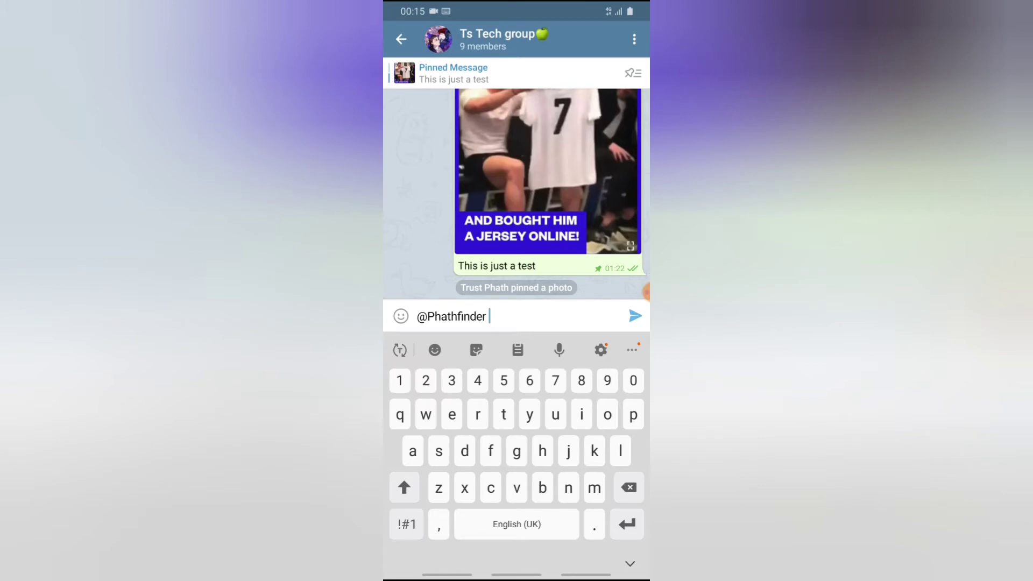
pyautogui.write('what')
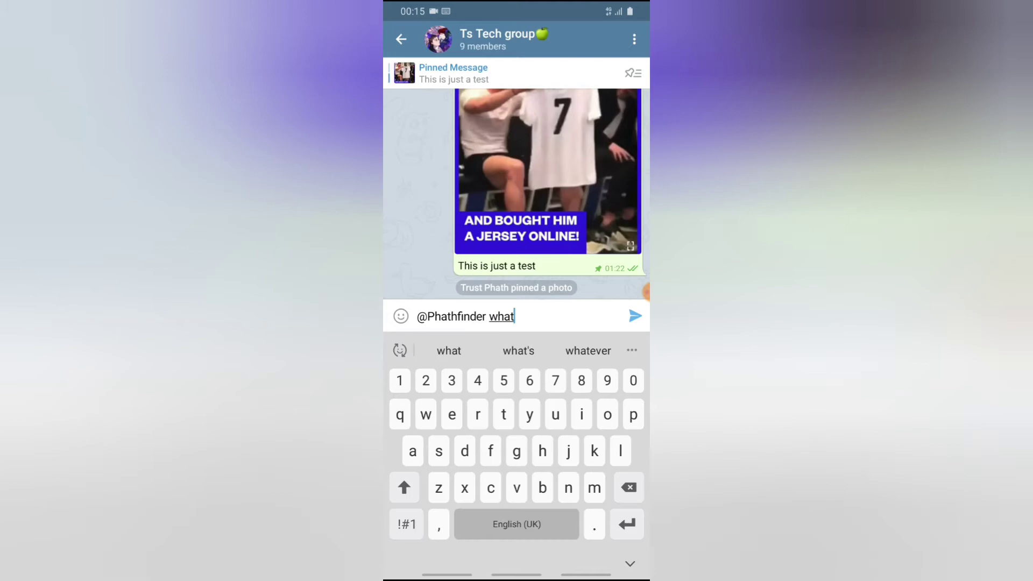
pyautogui.write(' do you ')
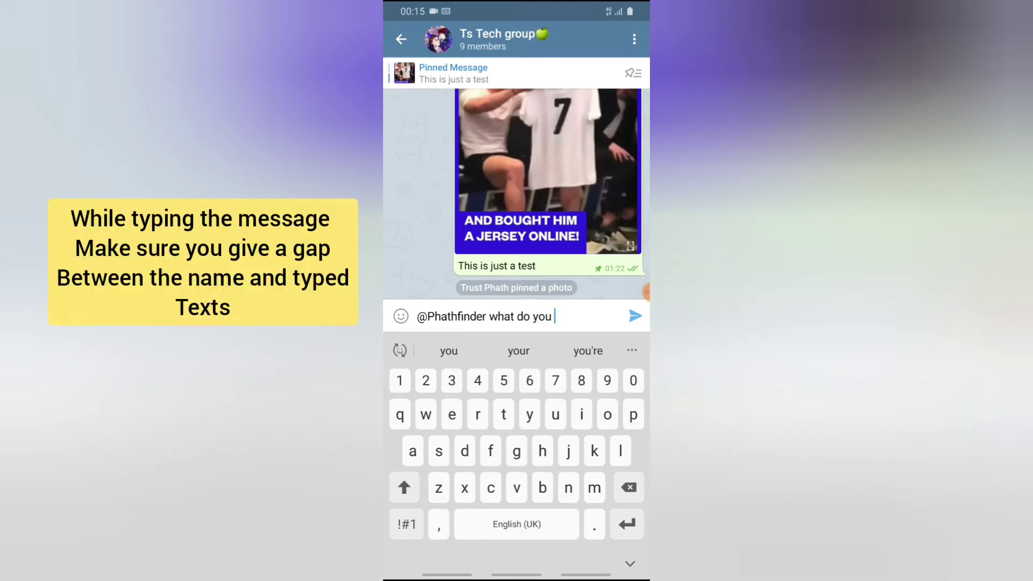
pyautogui.write('think of ')
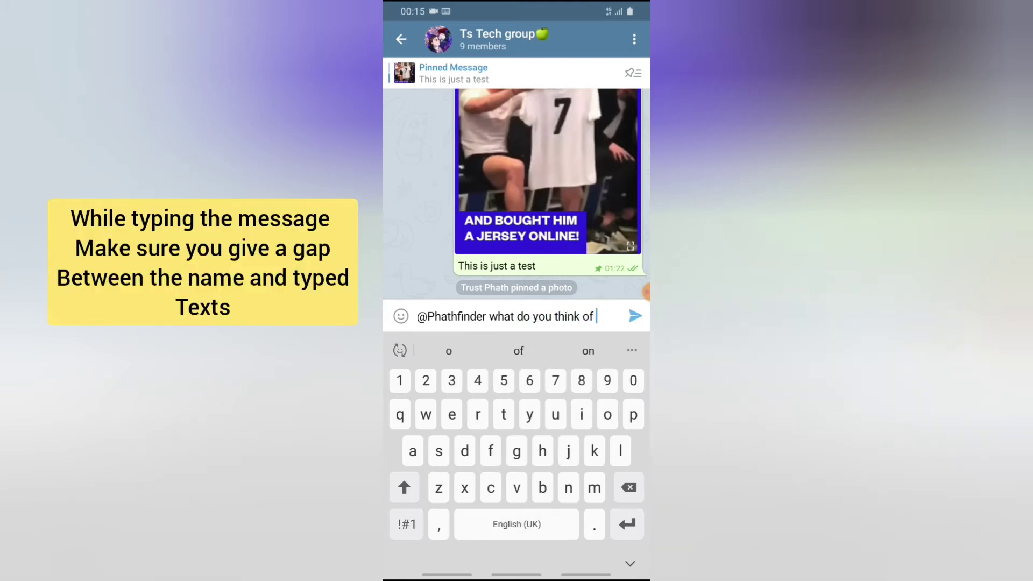
pyautogui.write('the su')
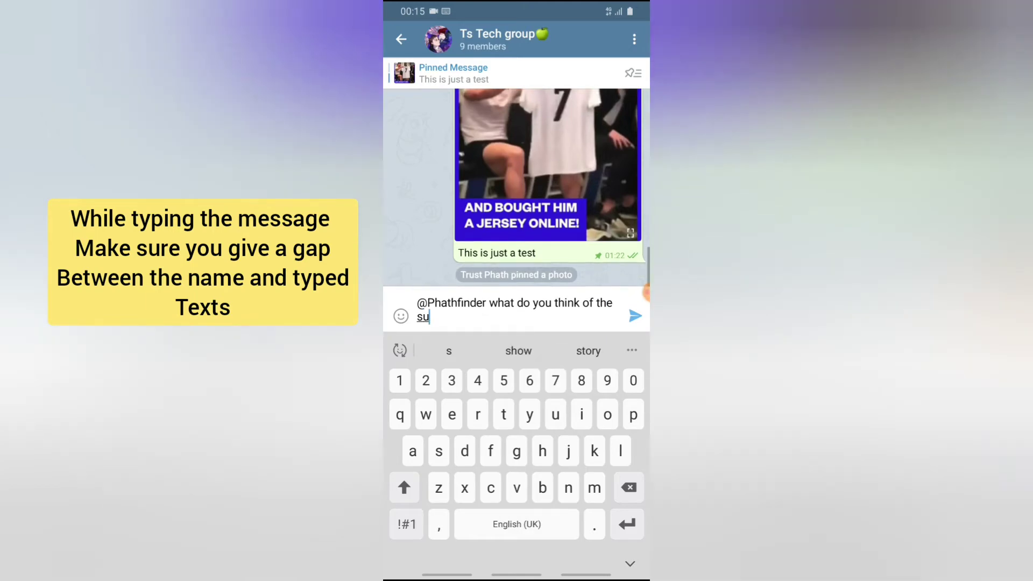
pyautogui.write('per leagu')
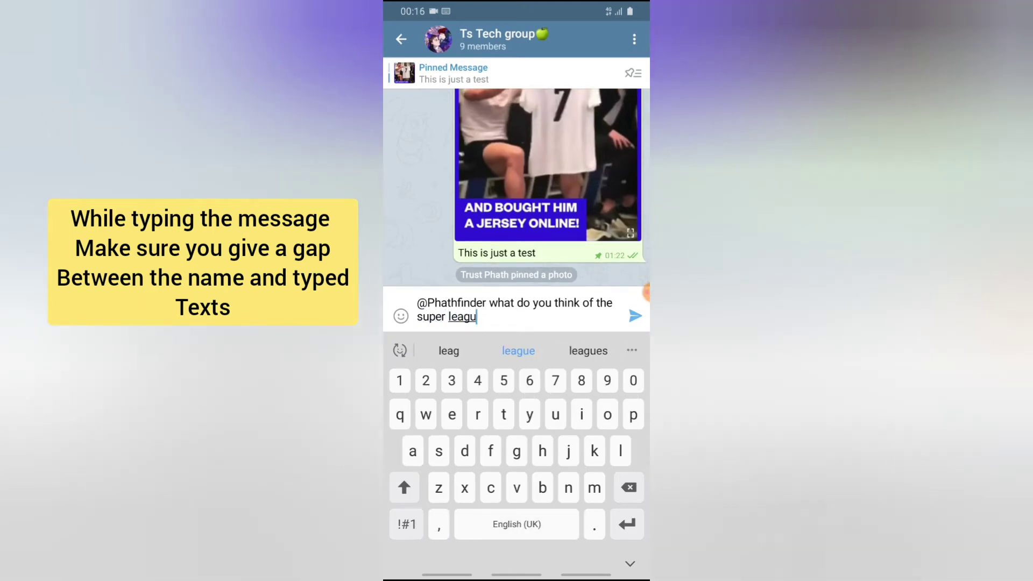
pyautogui.write('e')
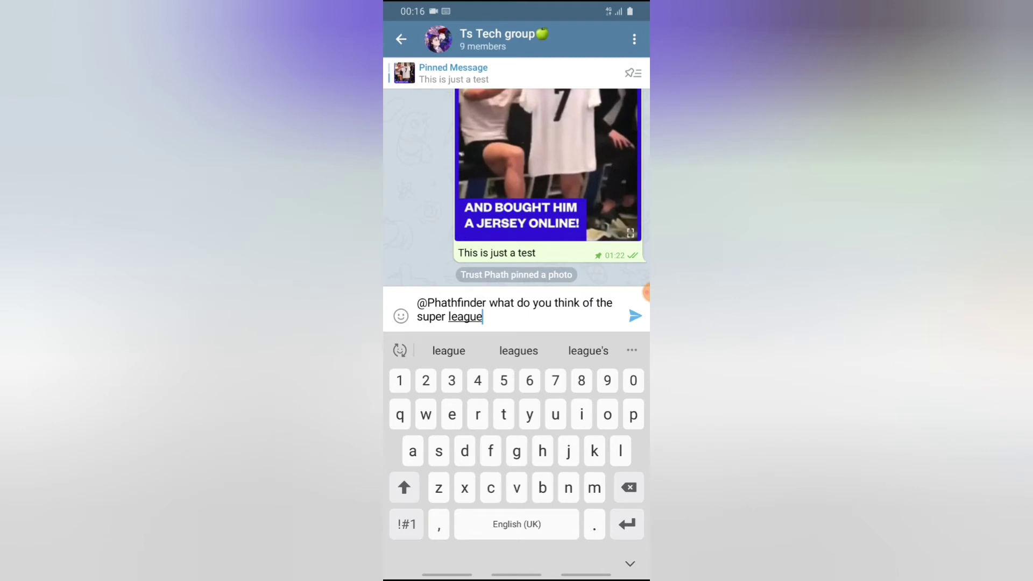
pyautogui.click(634, 315)
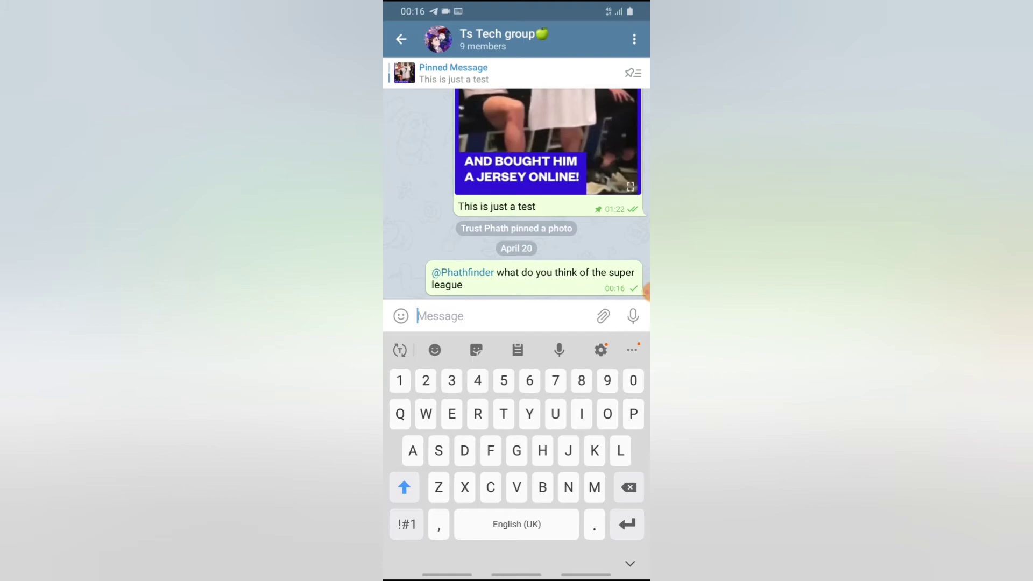
pyautogui.moveTo(517, 8); pyautogui.dragTo(516, 242)
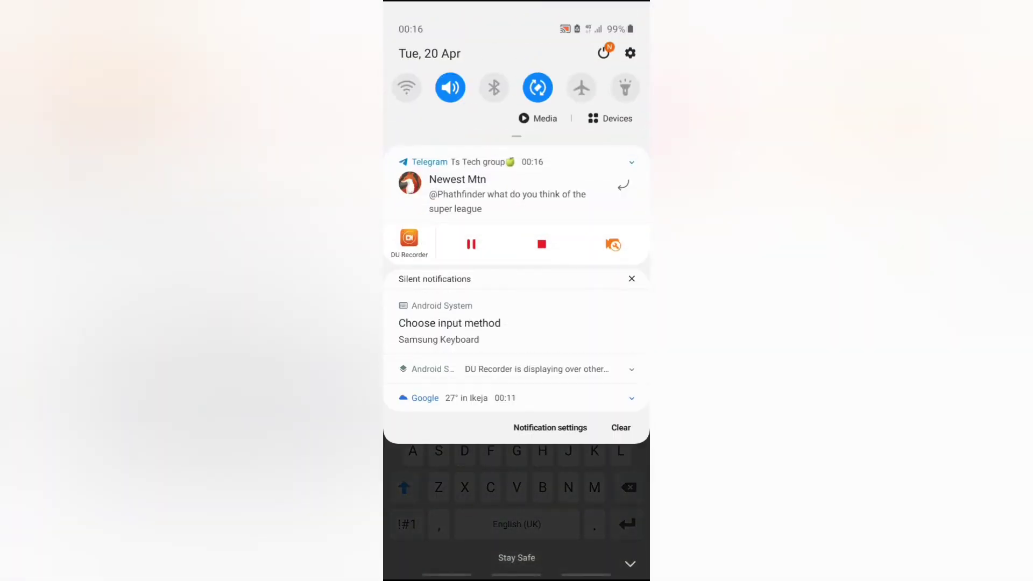
pyautogui.moveTo(516, 428); pyautogui.dragTo(517, 49)
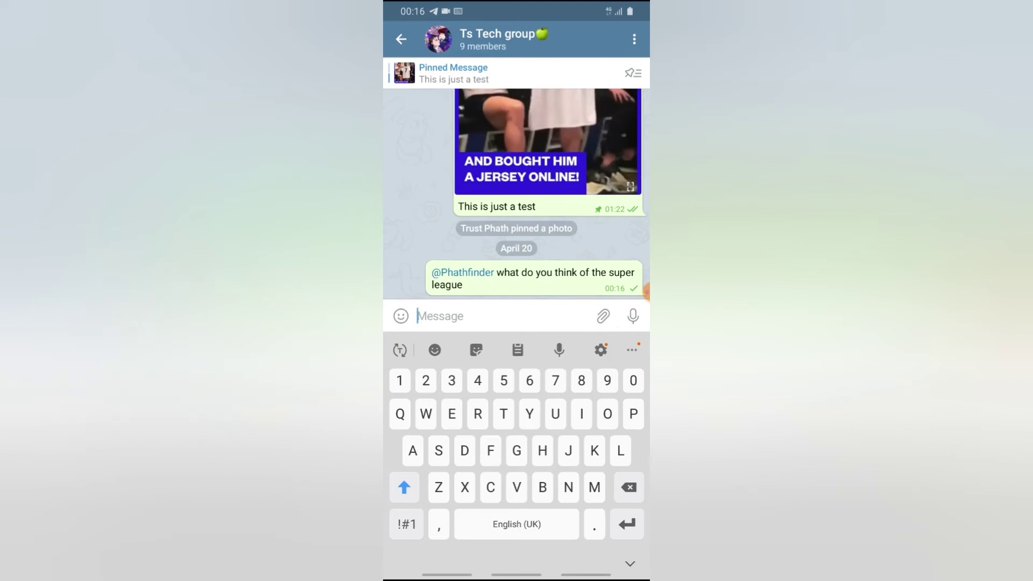
# Leave the group chat and switch to the second Telegram account
pyautogui.click(401, 39)
pyautogui.click(401, 37)
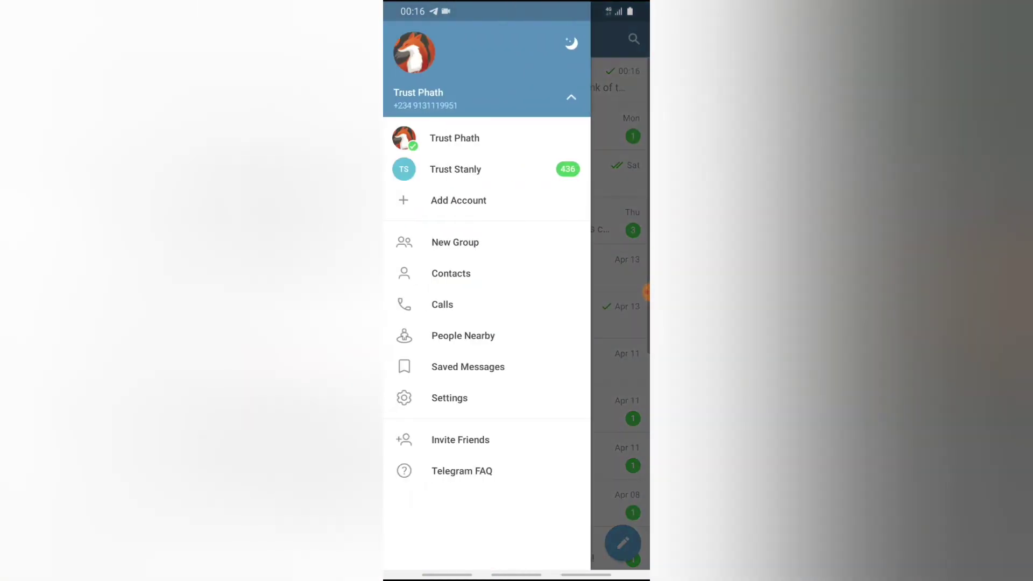
pyautogui.click(484, 169)
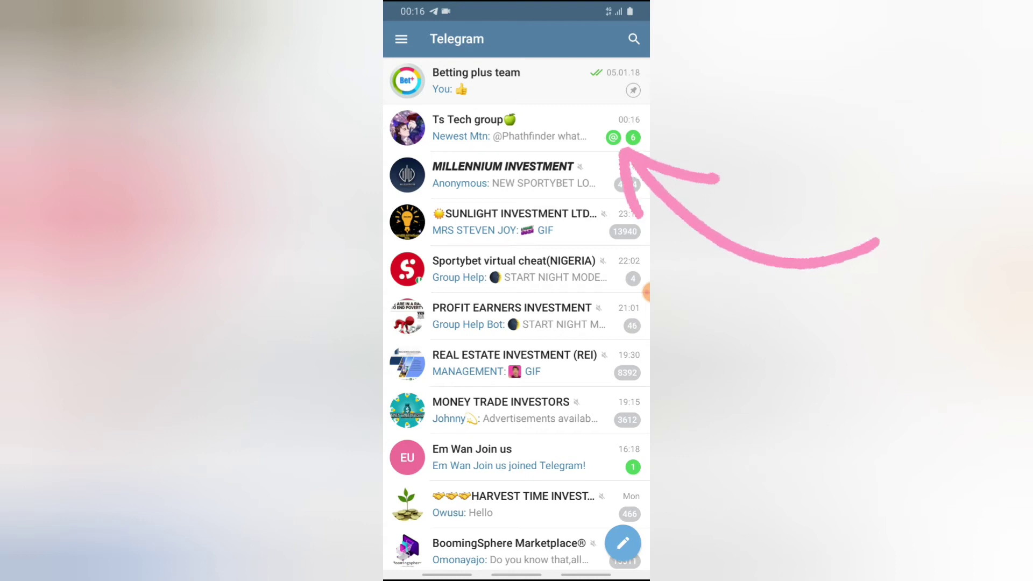
pyautogui.click(508, 128)
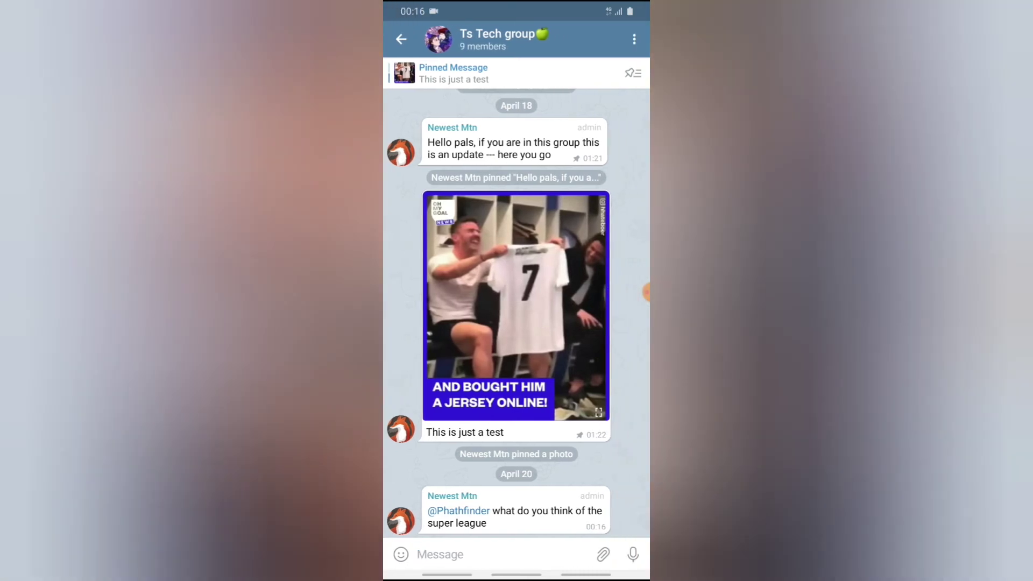
pyautogui.click(484, 347)
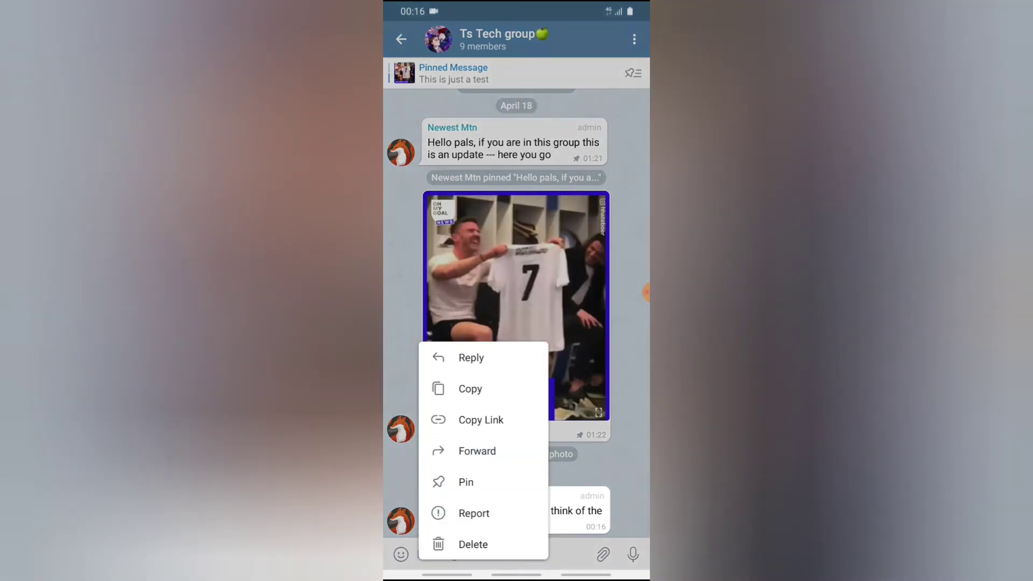
pyautogui.click(471, 358)
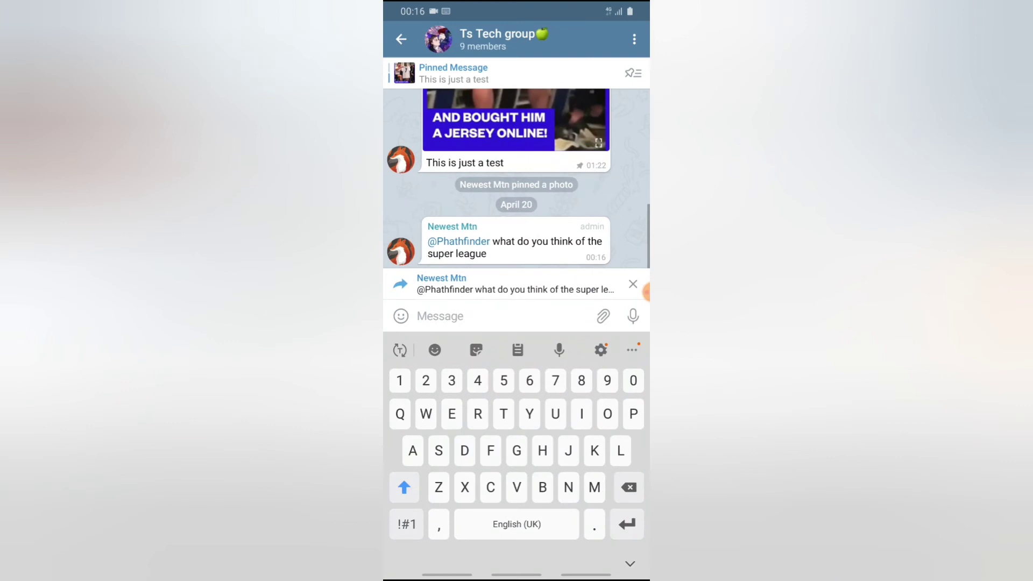
pyautogui.write('Oh')
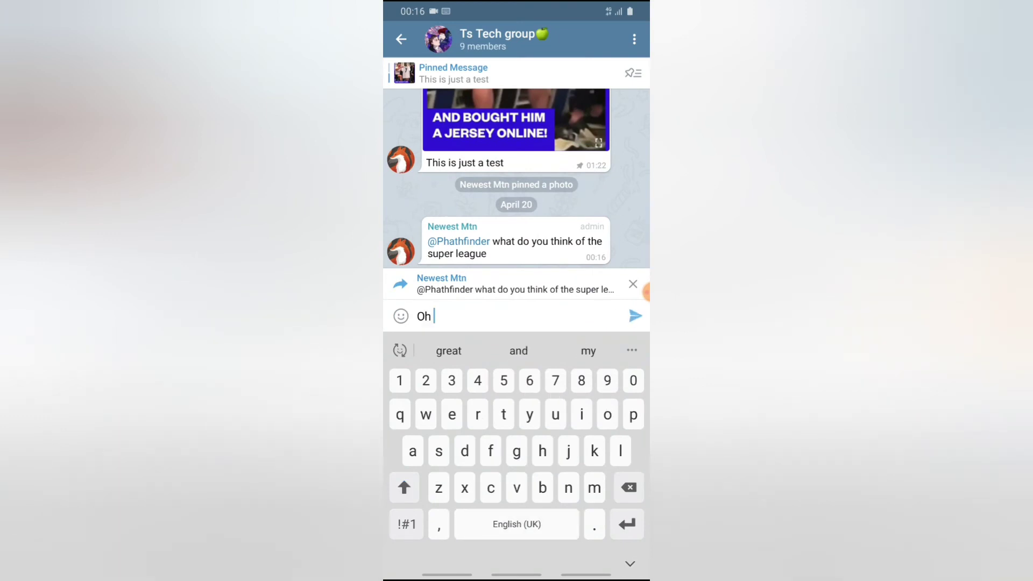
pyautogui.write(' great')
pyautogui.click(635, 316)
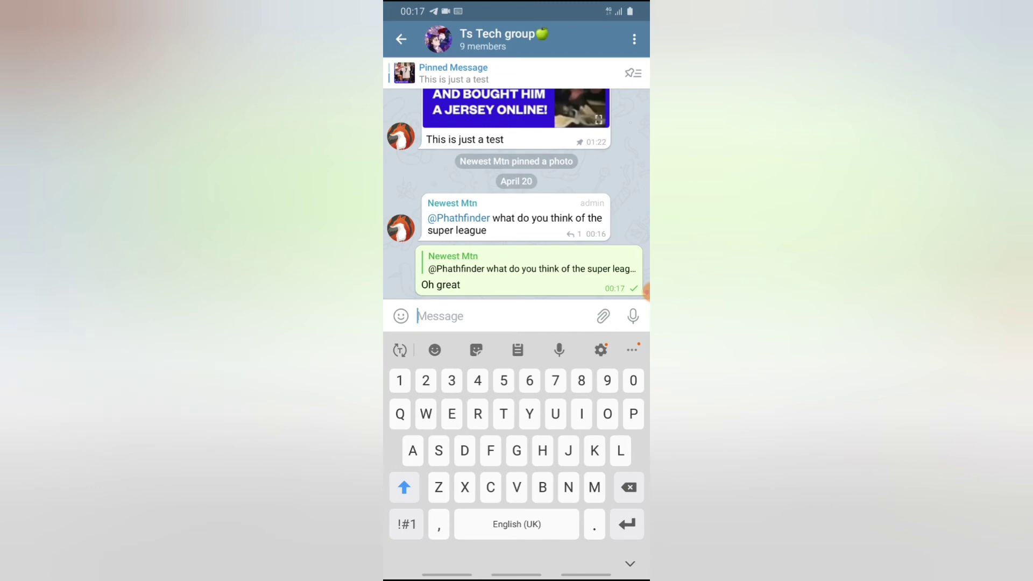
# Go back to the chat list and switch back to the first Telegram account
pyautogui.press('Escape')
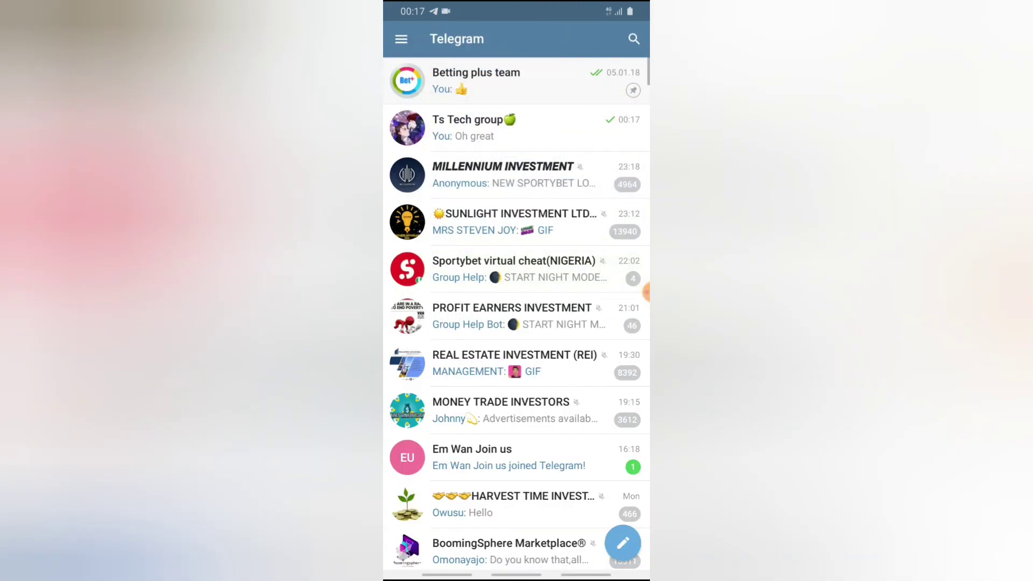
pyautogui.click(401, 39)
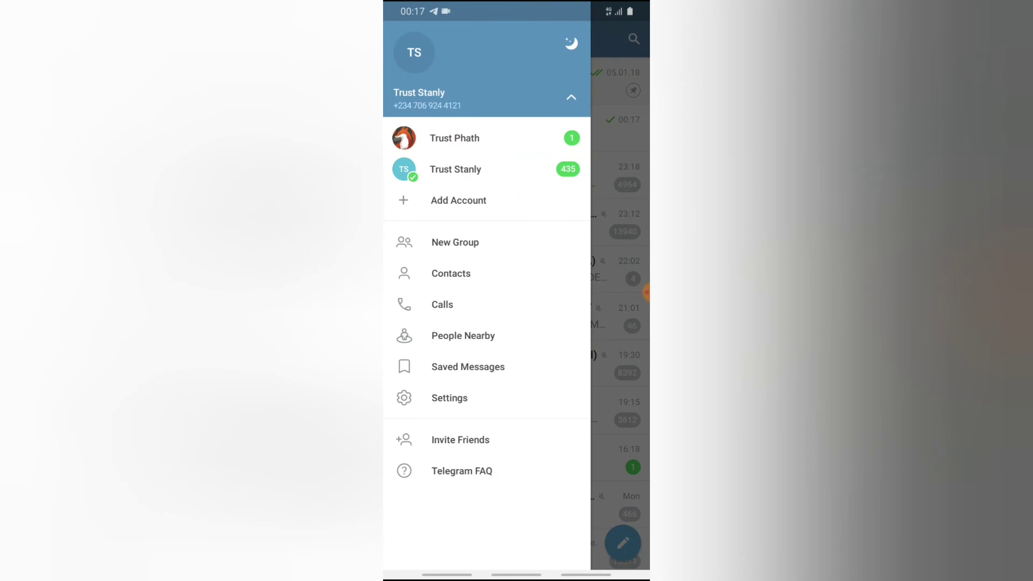
pyautogui.click(620, 323)
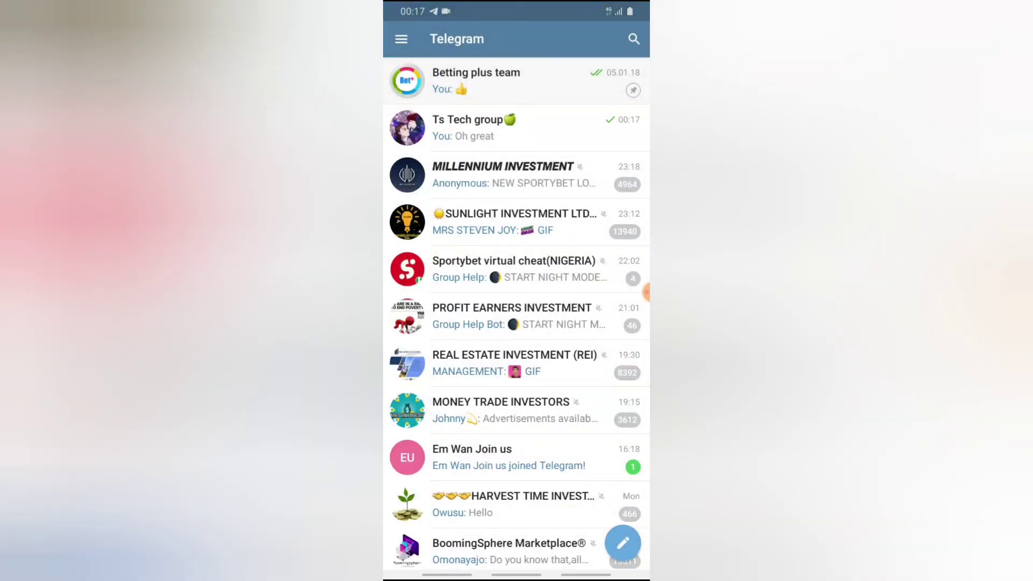
pyautogui.click(401, 39)
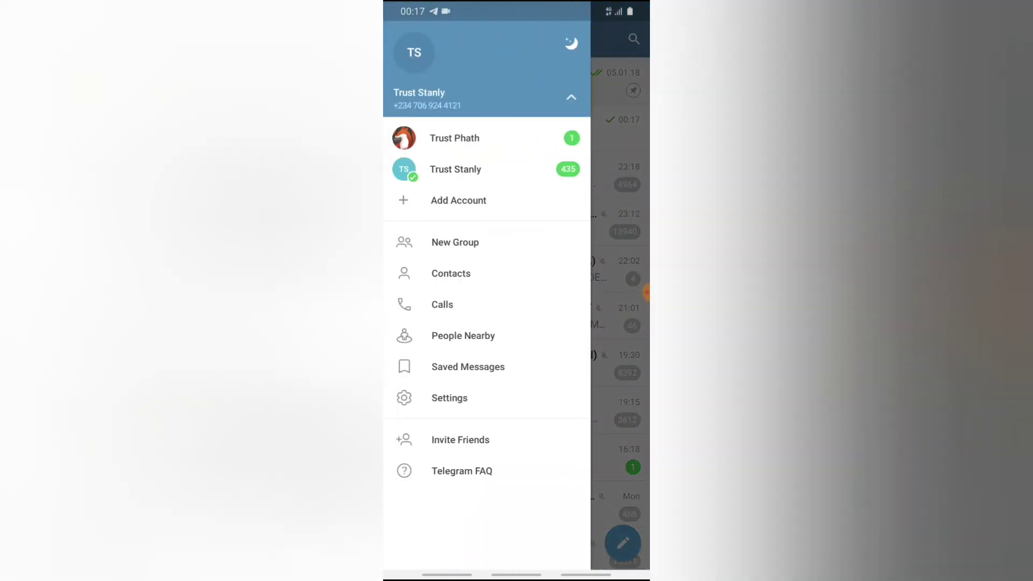
pyautogui.click(484, 138)
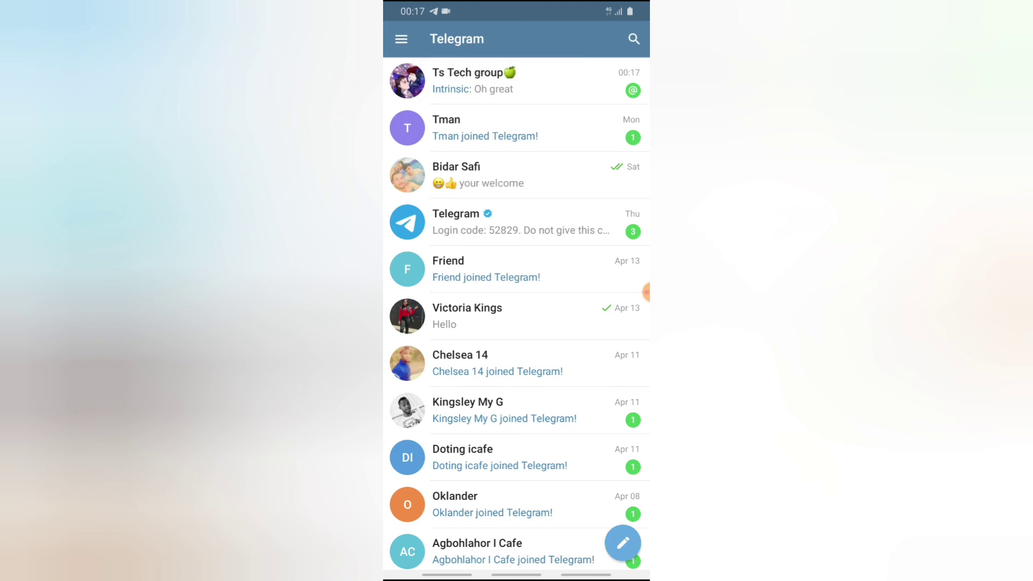
# Open Ts Tech on the first account to view the "Oh great" reply
pyautogui.click(516, 81)
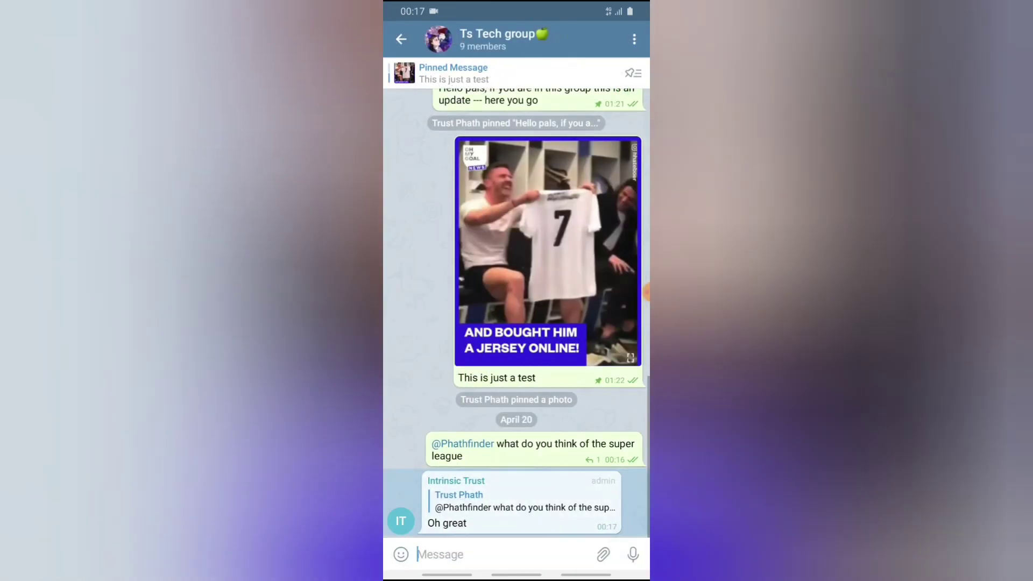